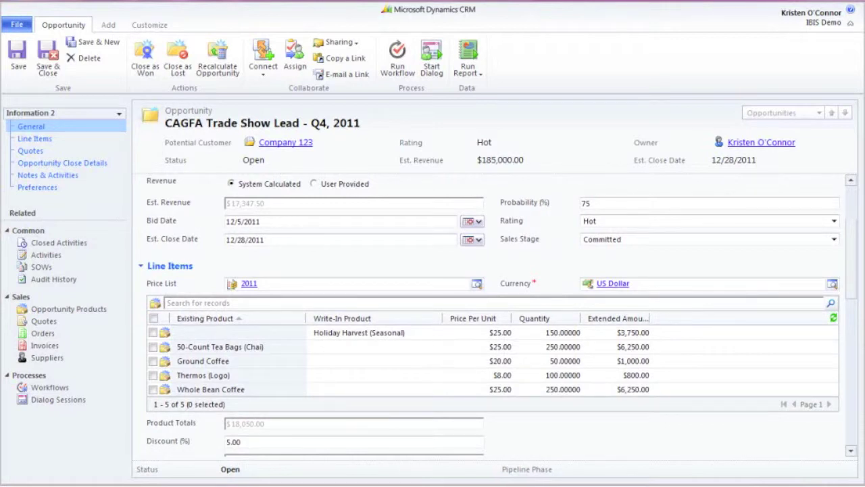
Review the opportunity's line items, totals and preferences, and save the opportunity
scroll(502, 313, down, 3)
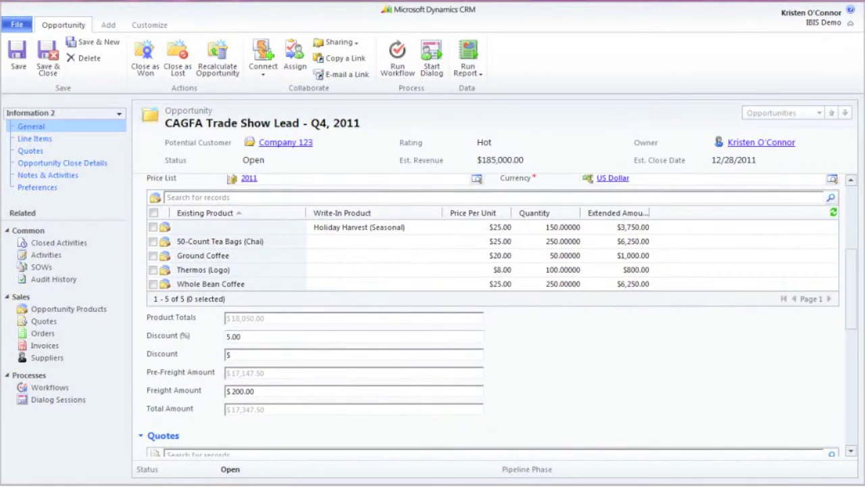
scroll(502, 316, down, 6)
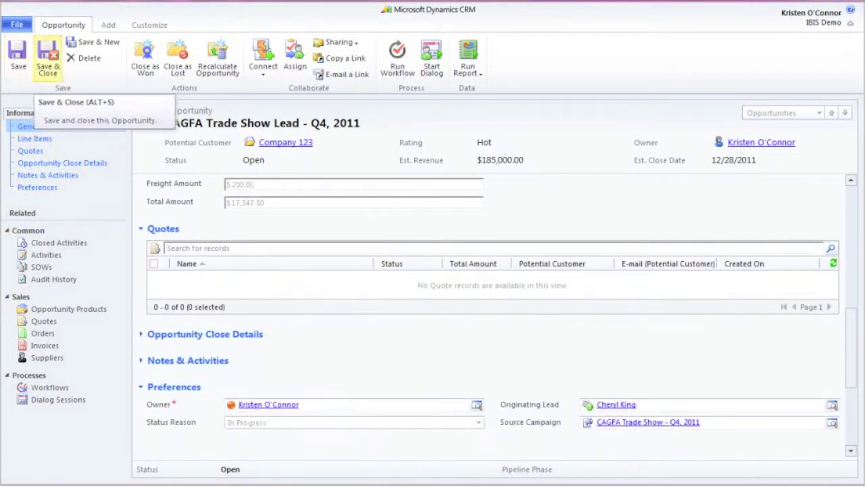
click(48, 58)
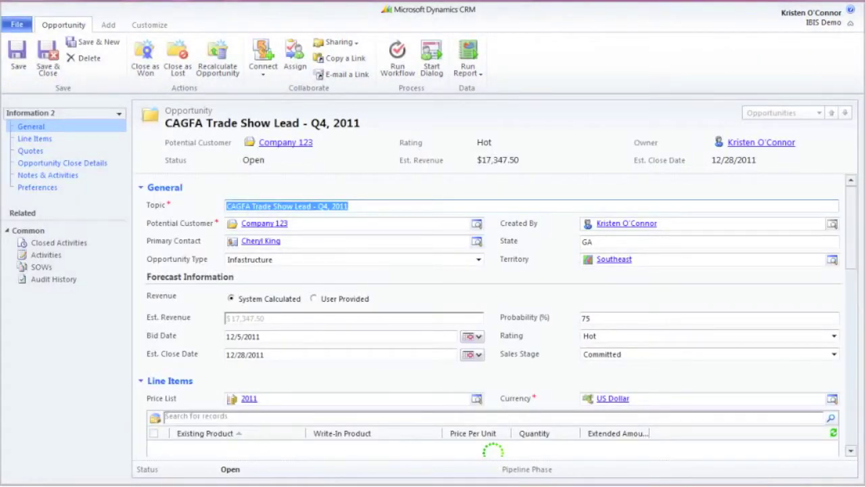
Add a new related quote to the CAGFA Trade Show Lead - Q4, 2011 opportunity
scroll(829, 226, down, 6)
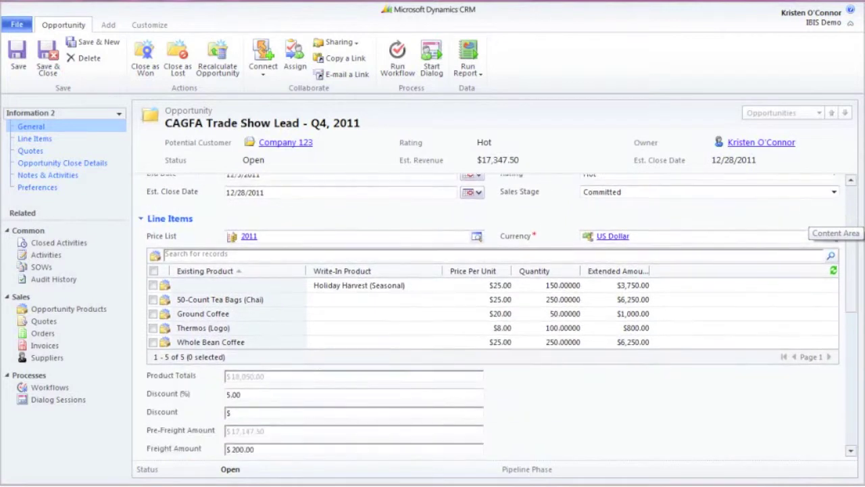
scroll(828, 227, down, 7)
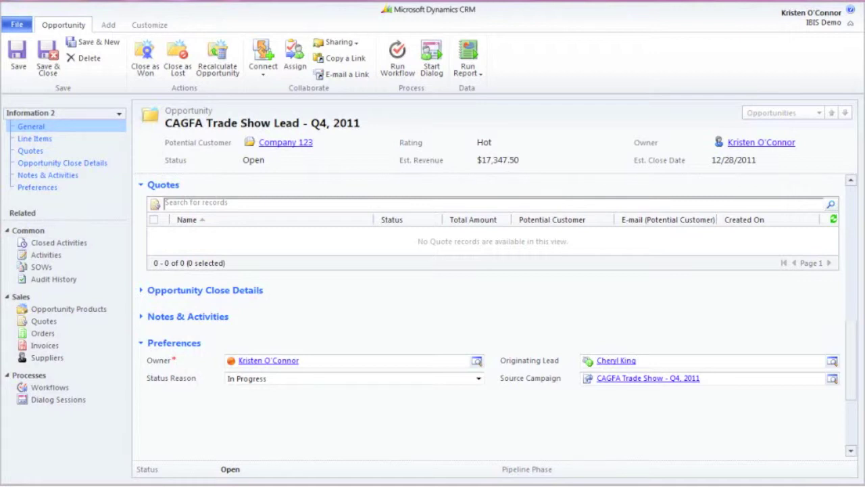
scroll(502, 312, up, 3)
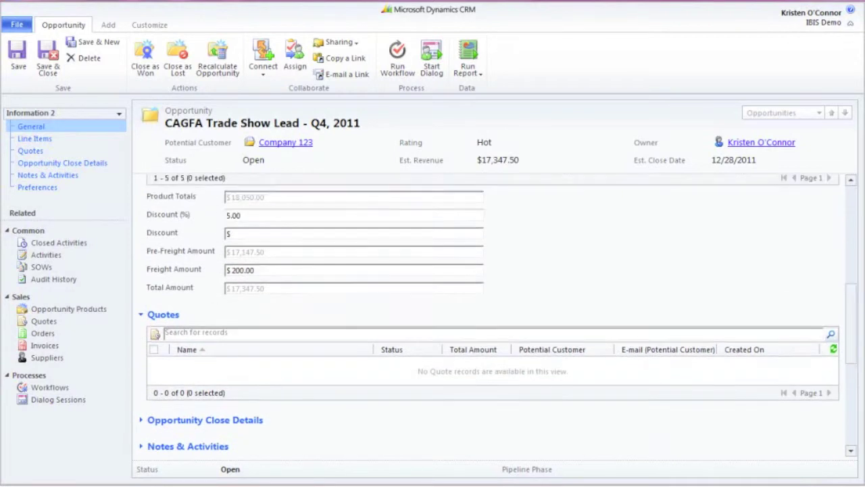
scroll(501, 312, down, 1)
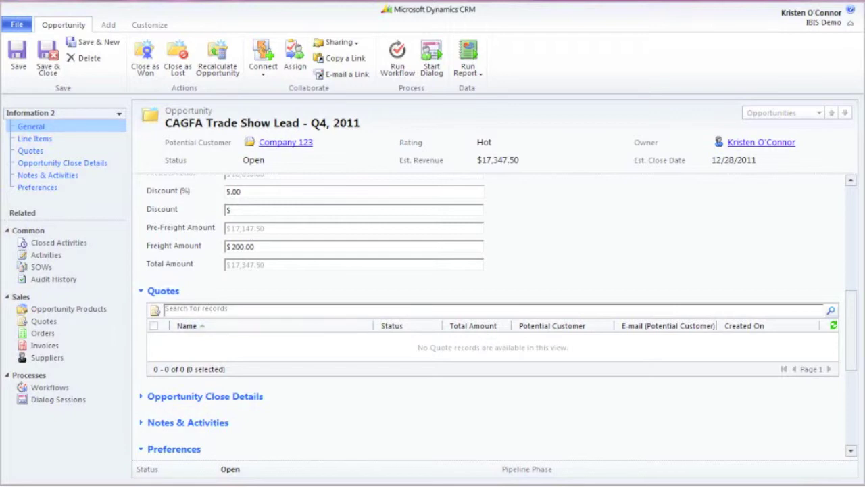
click(492, 347)
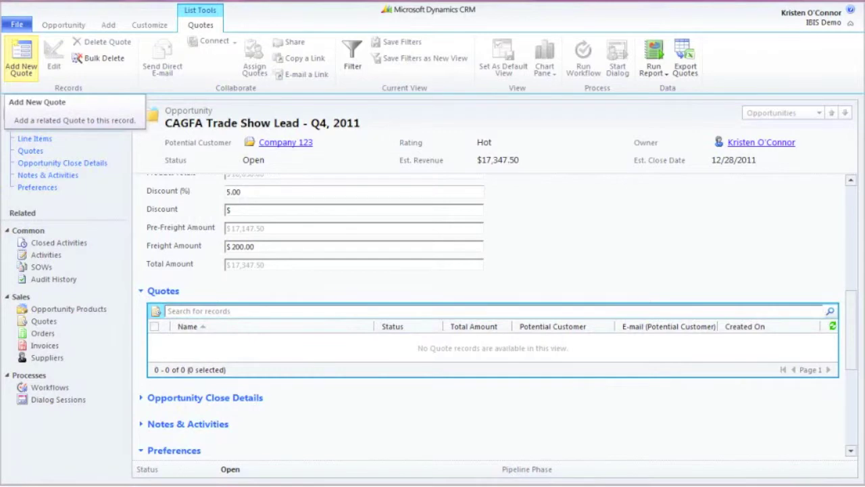
click(21, 59)
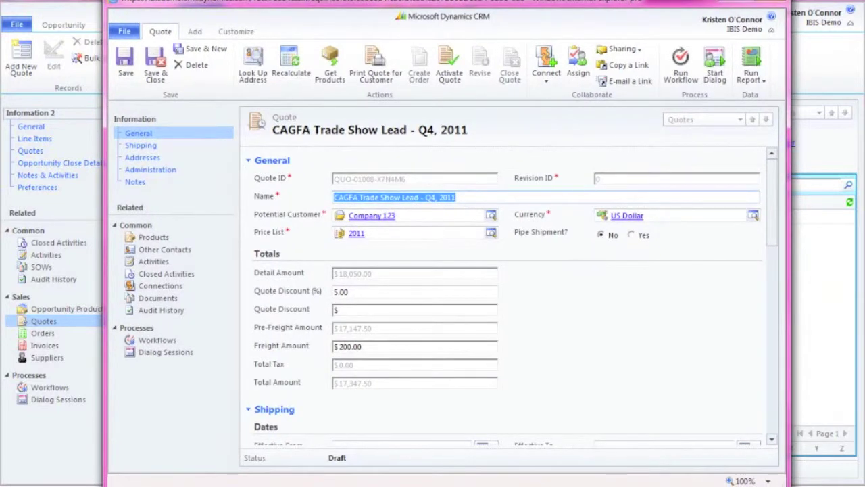
Examine the new quote's name, Quote ID and Revision ID
click(456, 198)
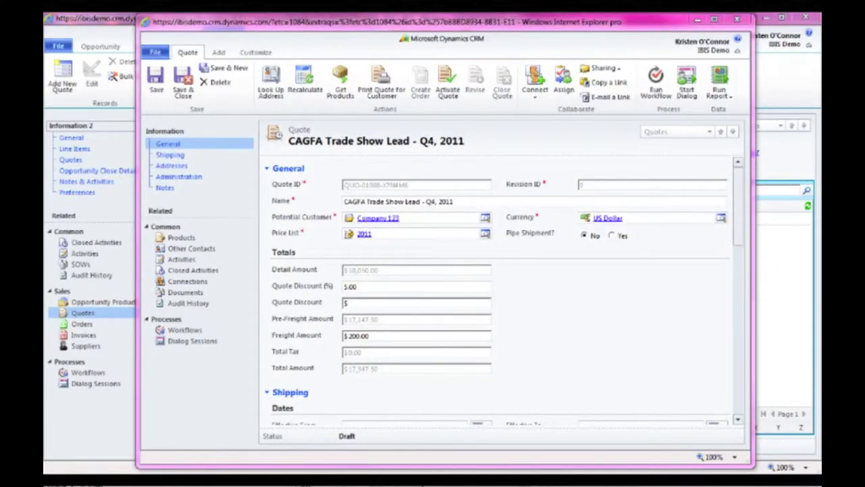
drag(409, 184, 344, 185)
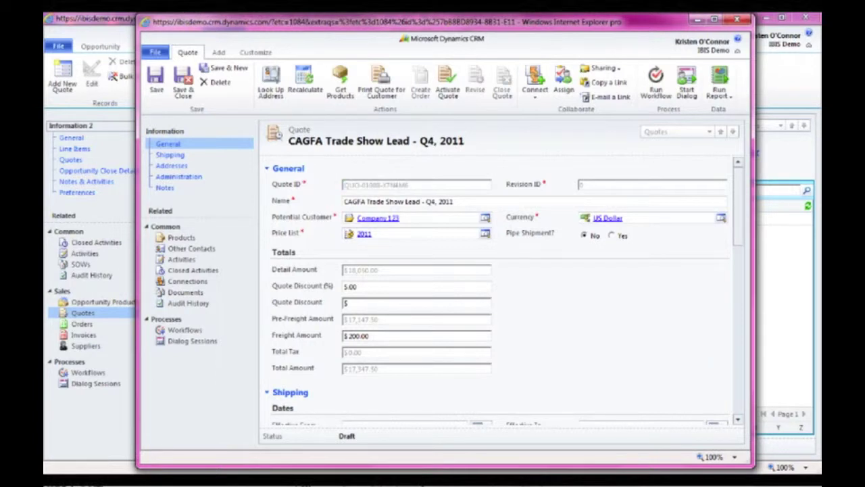
double_click(581, 185)
Set the quote's shipping method to UPS, payment terms to Net 30 and freight terms to FOB, and save the quote
scroll(507, 291, down, 1)
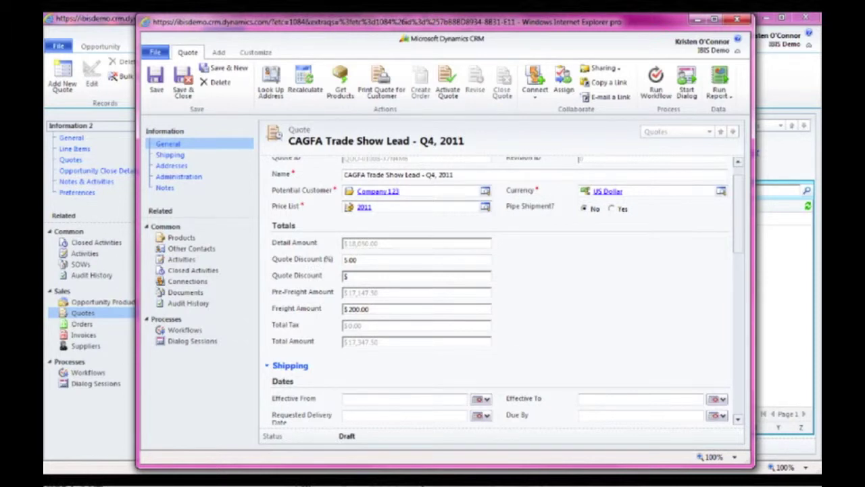
scroll(508, 291, down, 3)
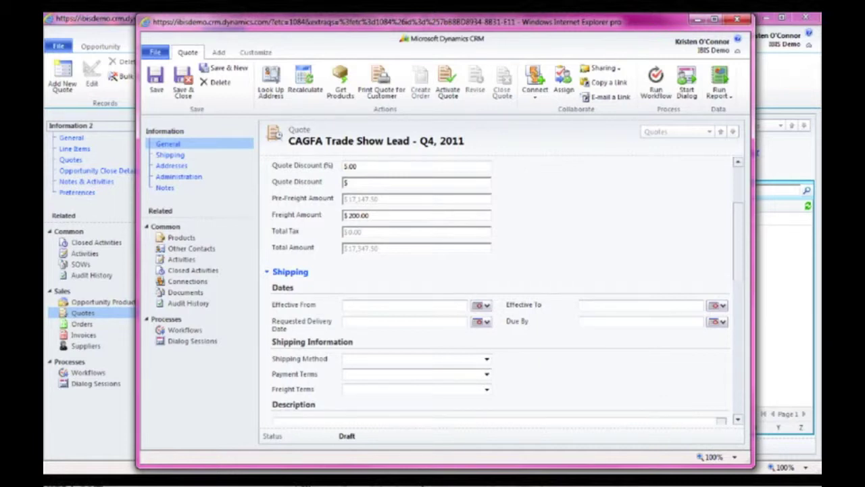
scroll(500, 291, down, 1)
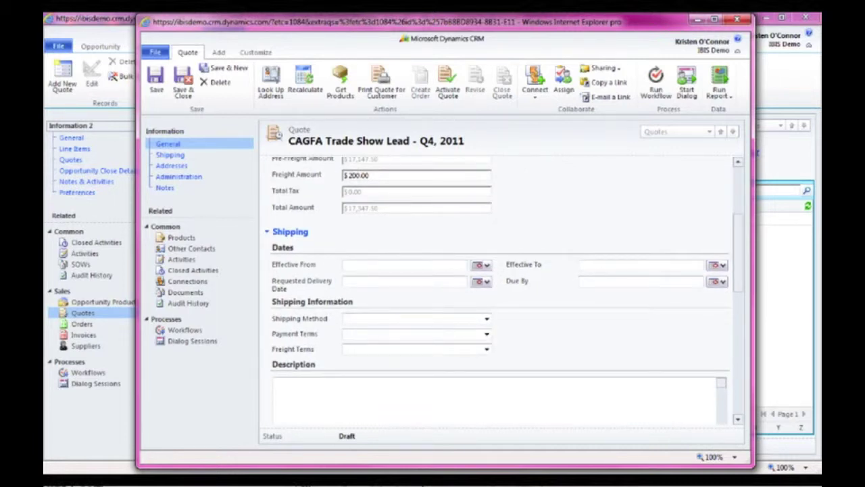
click(486, 319)
click(365, 360)
click(486, 333)
click(351, 352)
click(486, 349)
click(355, 365)
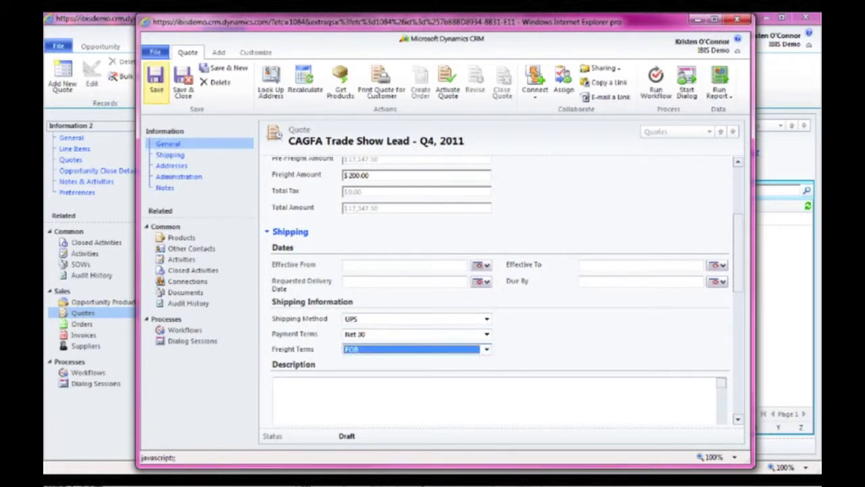
click(156, 80)
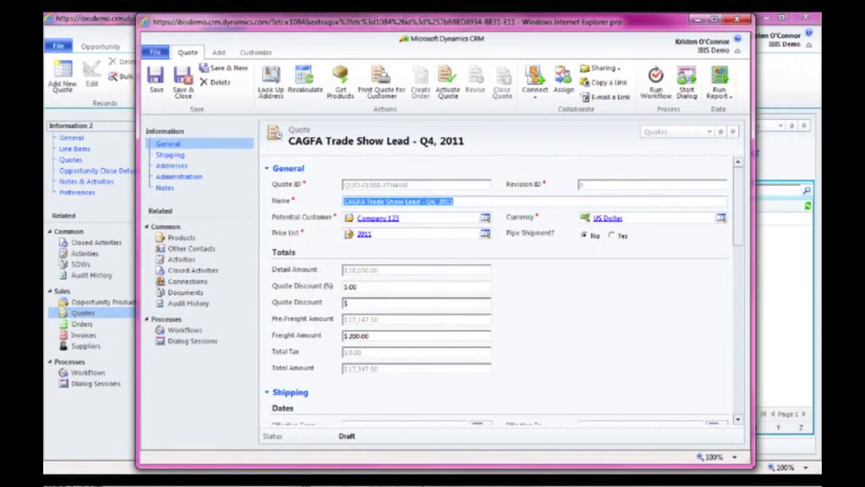
Fill in the quote's Bill To address by looking up the customer's existing BILL TO address record
scroll(501, 291, down, 10)
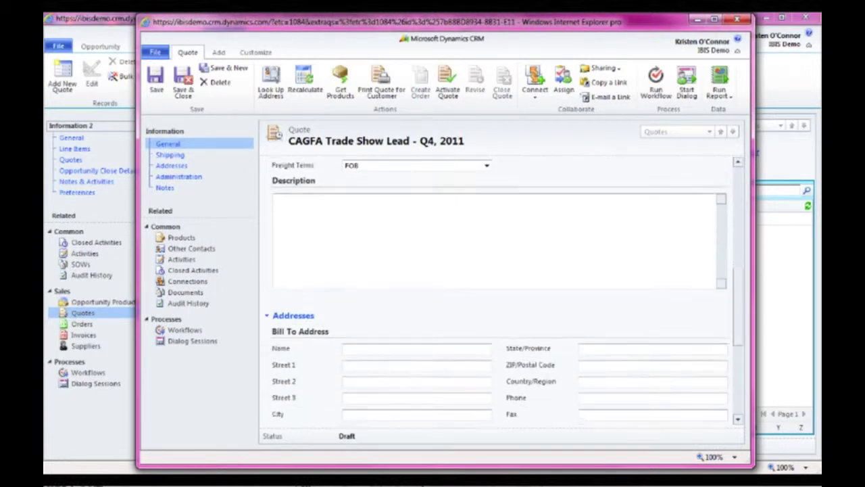
scroll(500, 290, down, 5)
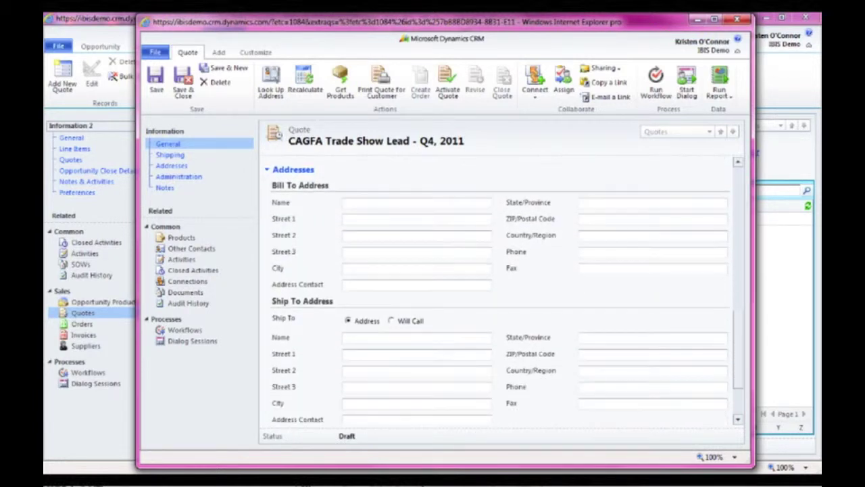
scroll(501, 290, down, 1)
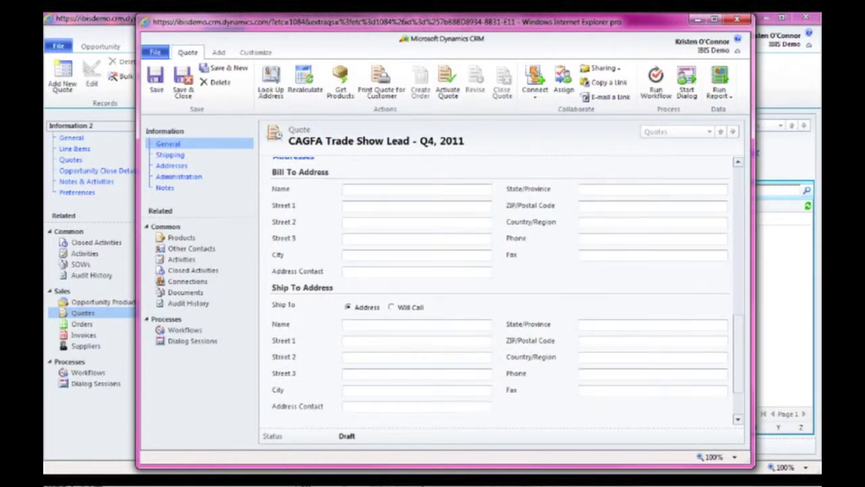
scroll(500, 290, up, 1)
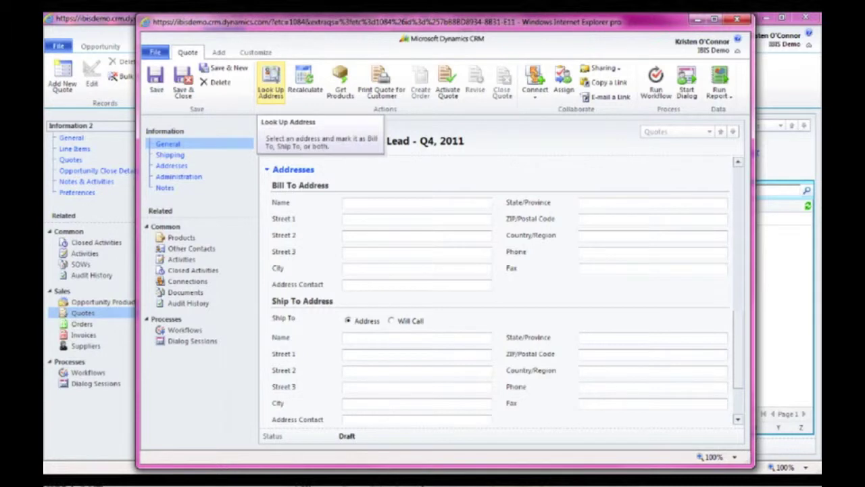
click(271, 82)
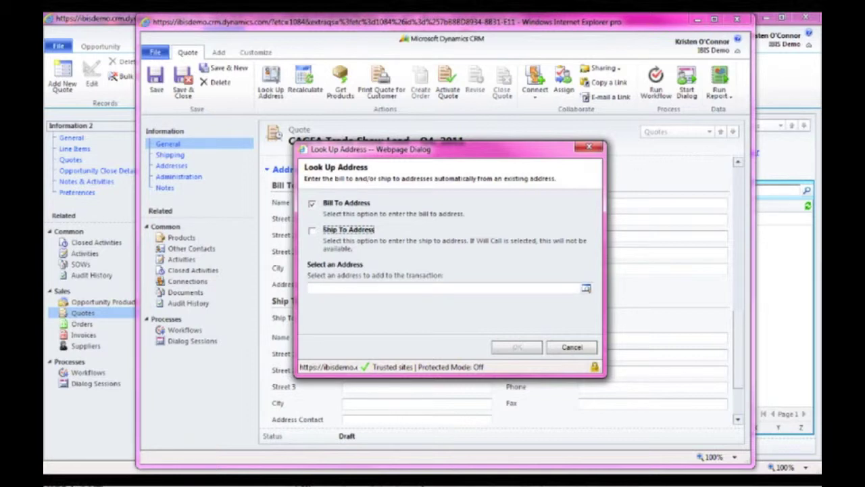
click(586, 288)
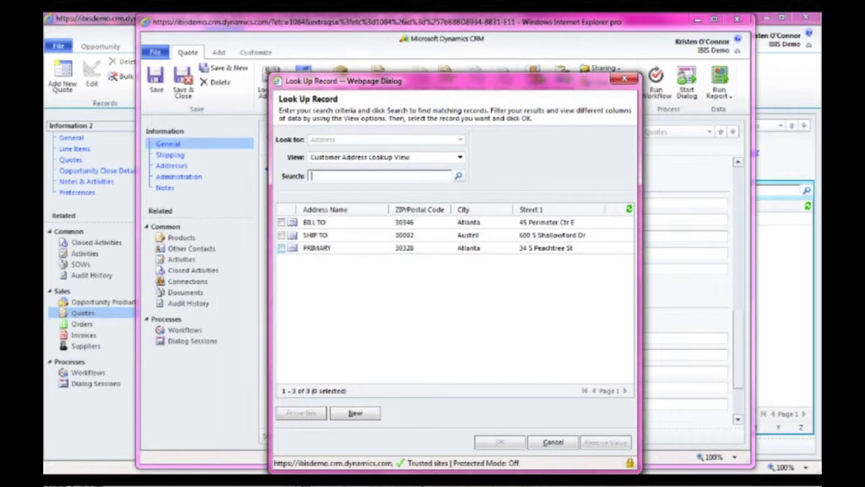
click(281, 249)
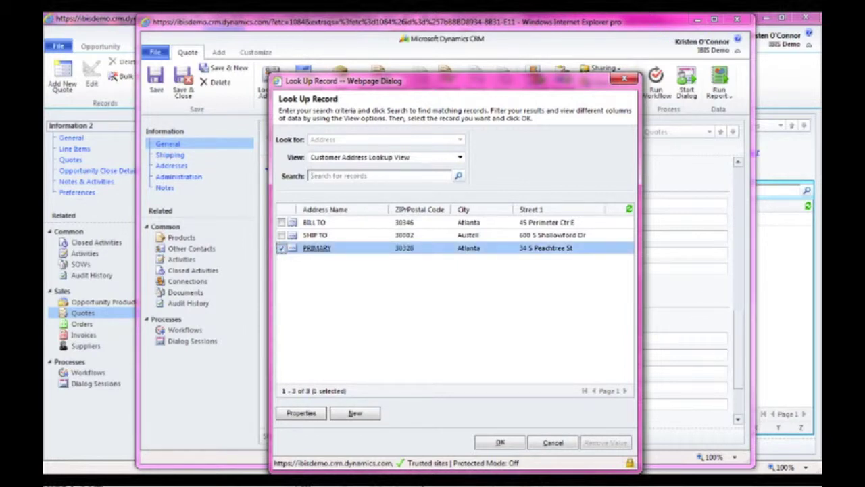
click(337, 235)
click(338, 223)
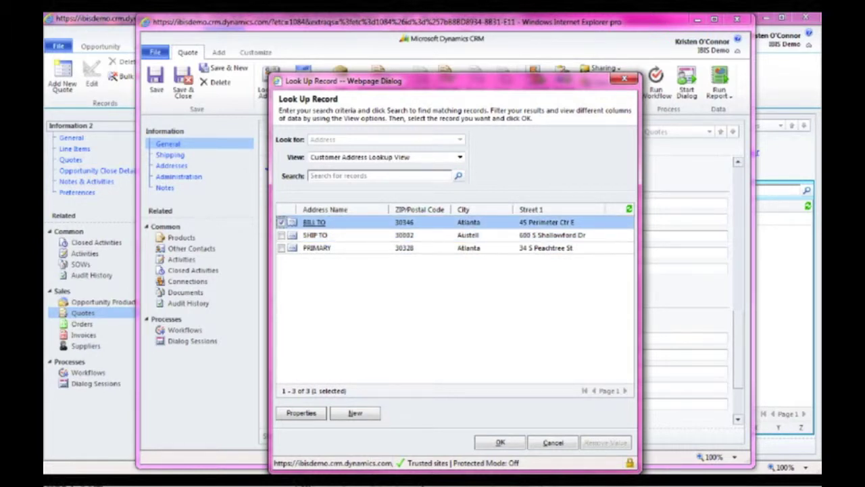
drag(406, 81, 428, 55)
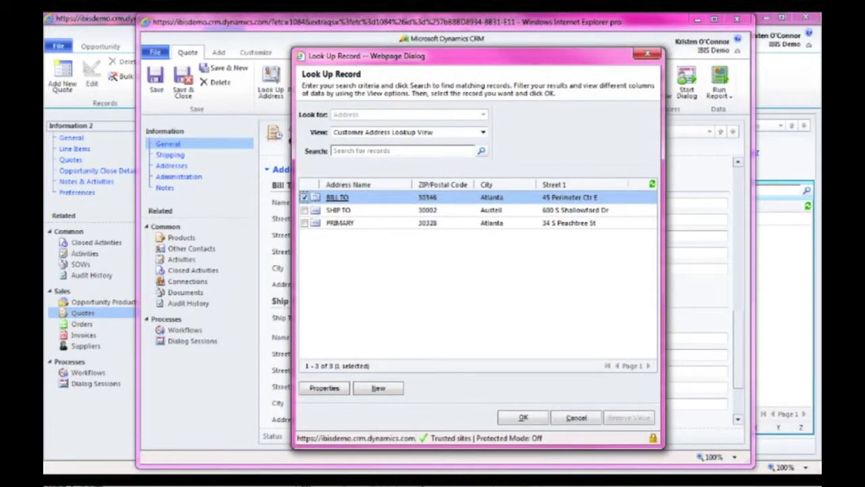
click(523, 417)
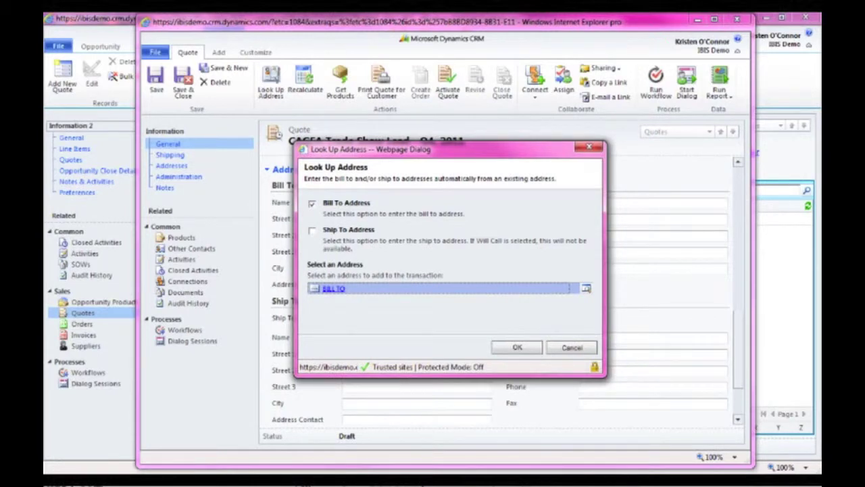
click(517, 347)
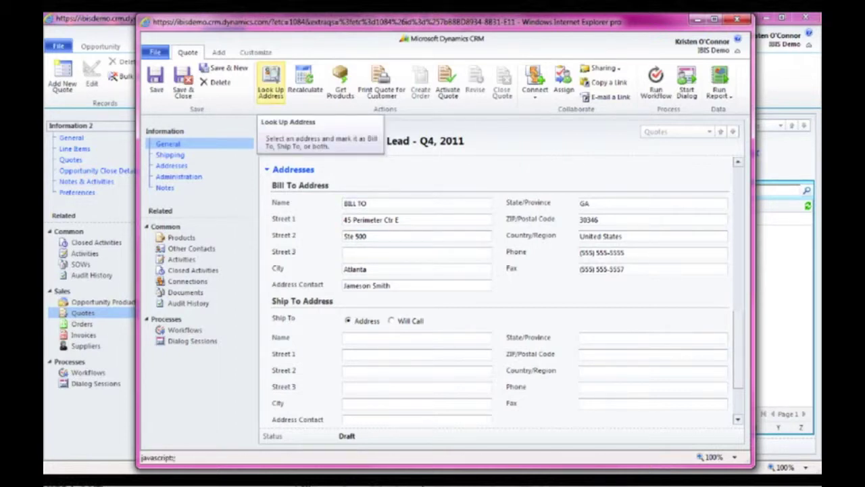
Fill in only the quote's Ship To address by looking up the customer's SHIP TO address record, and save the quote
click(270, 81)
click(311, 230)
click(587, 288)
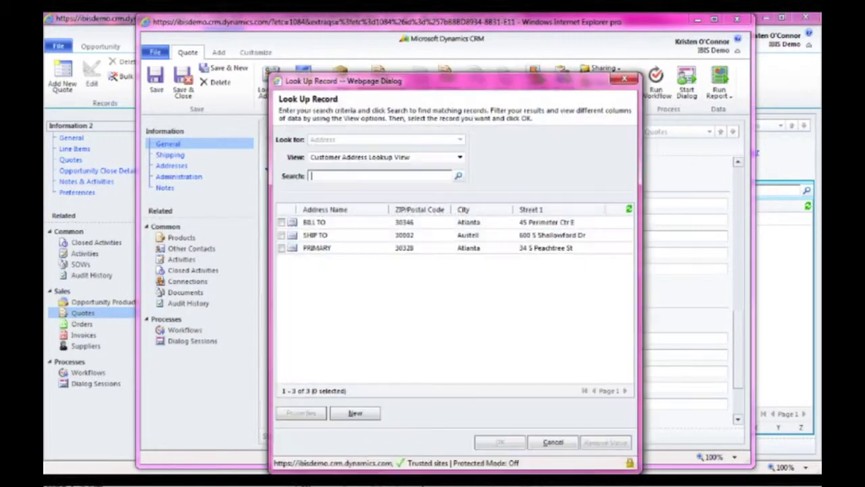
double_click(315, 235)
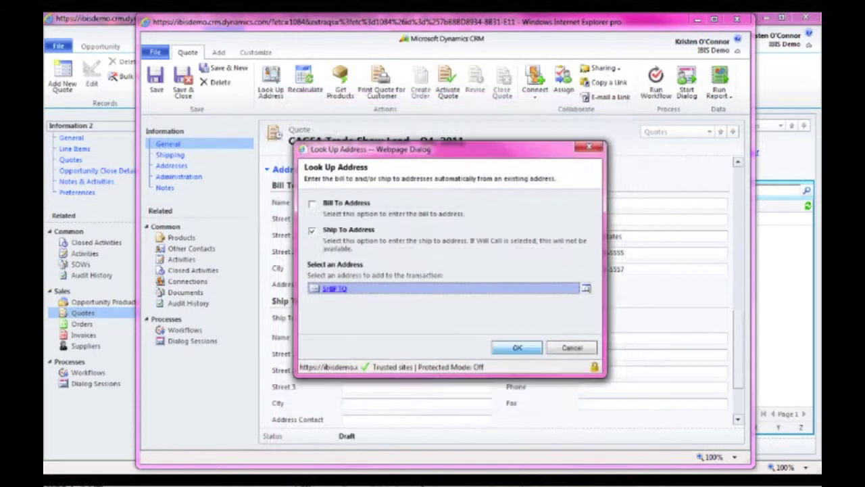
click(516, 347)
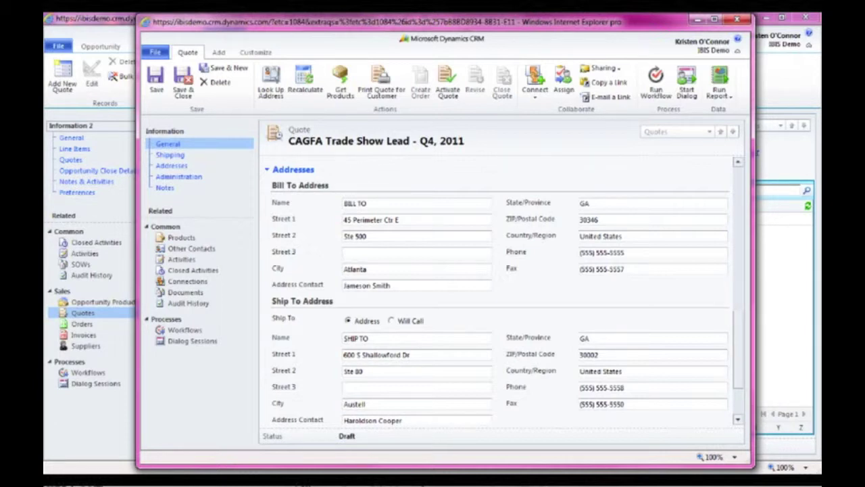
scroll(508, 291, up, 10)
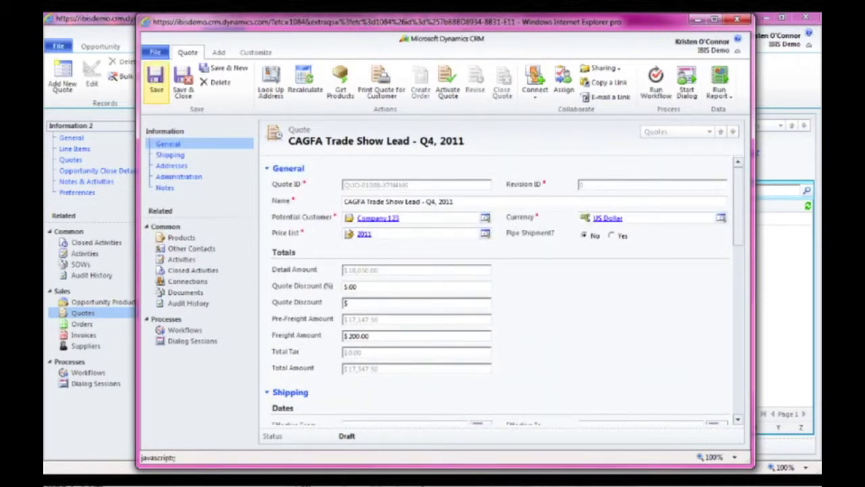
click(156, 80)
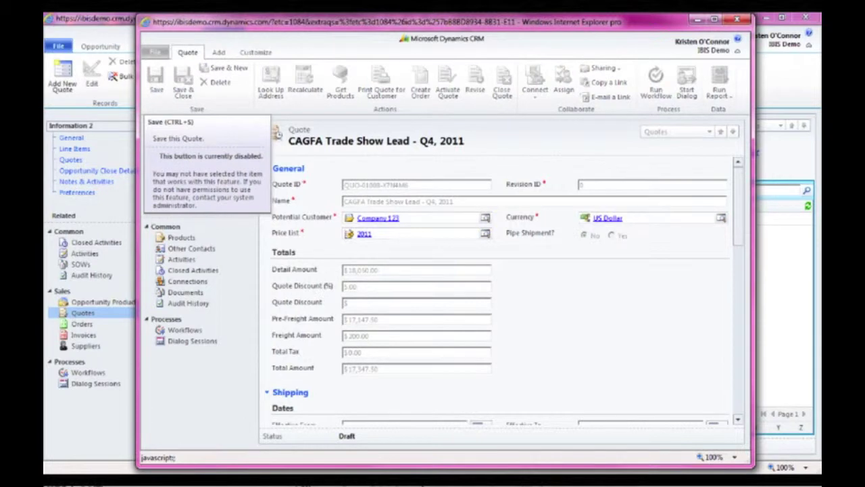